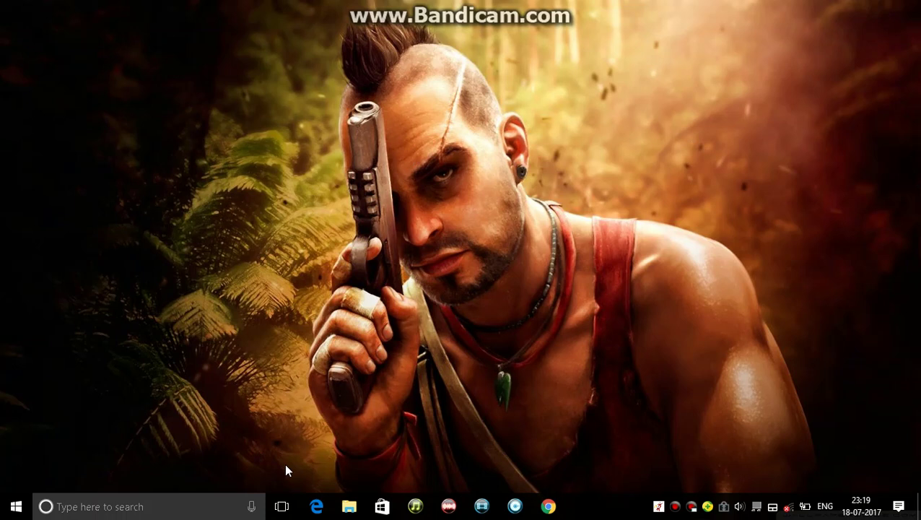
Step: Open File Explorer and browse to Documents > My Games > Far Cry 3
key("super+e")
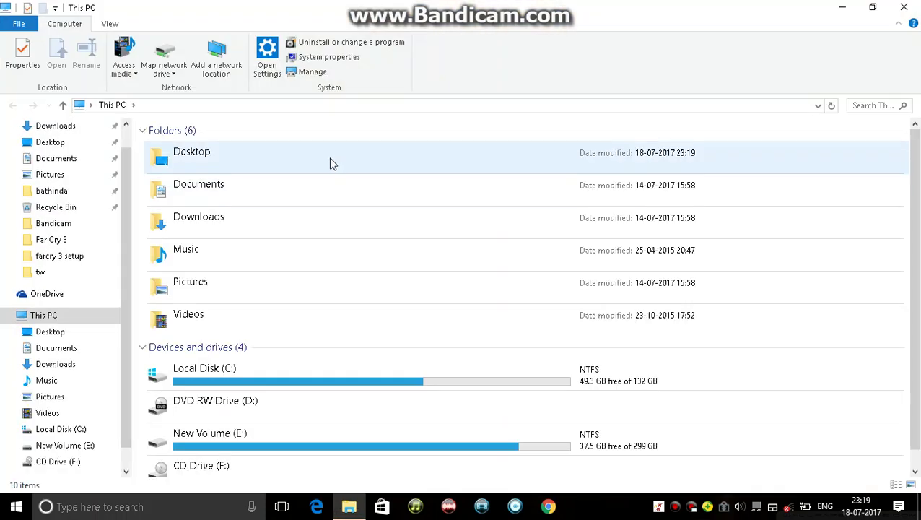
double_click(250, 201)
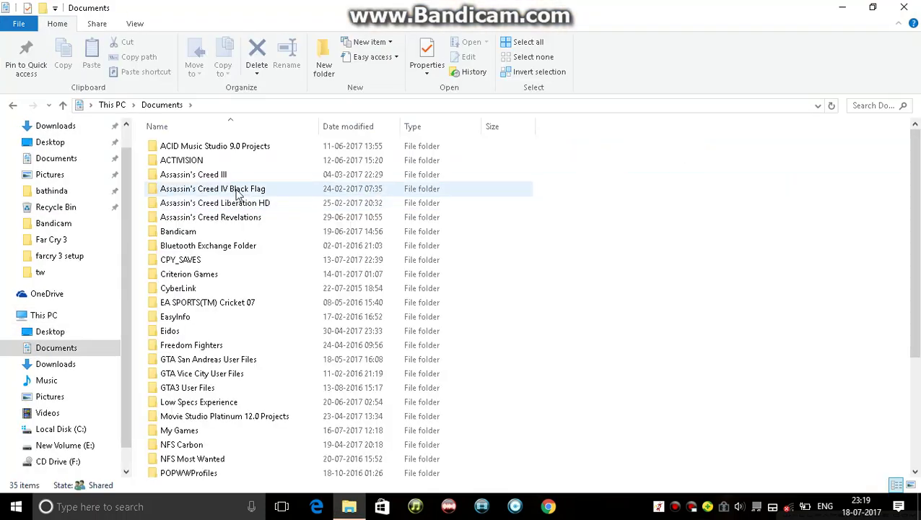
double_click(182, 430)
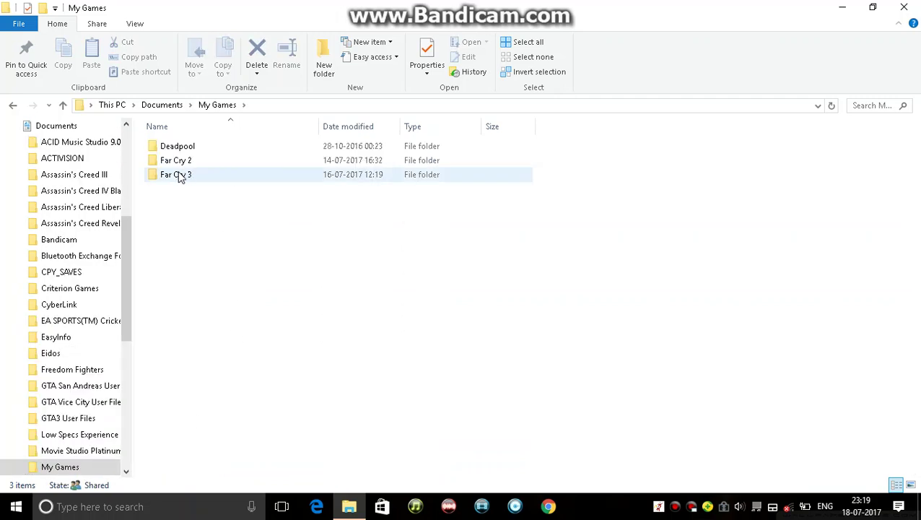
double_click(182, 176)
Step: Open GamerProfile in a maximized Notepad window and scroll sideways to see the full lines
double_click(184, 152)
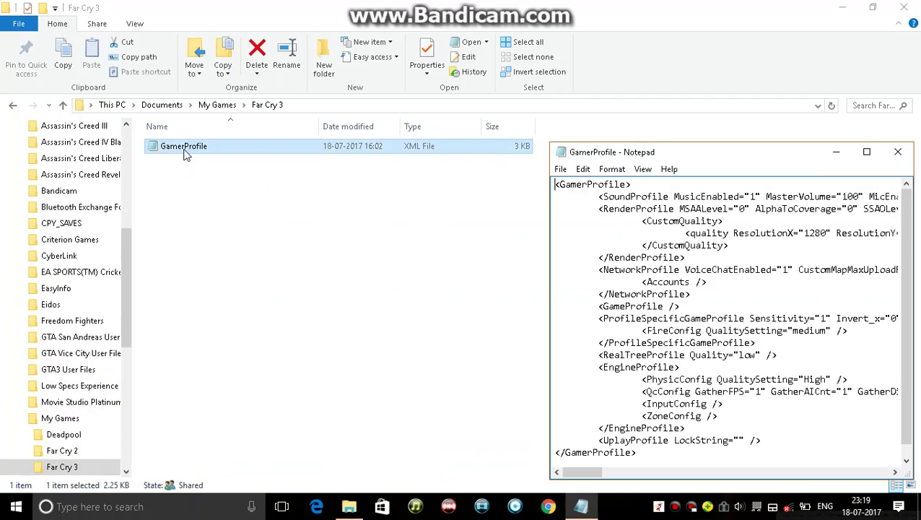
left_click(865, 154)
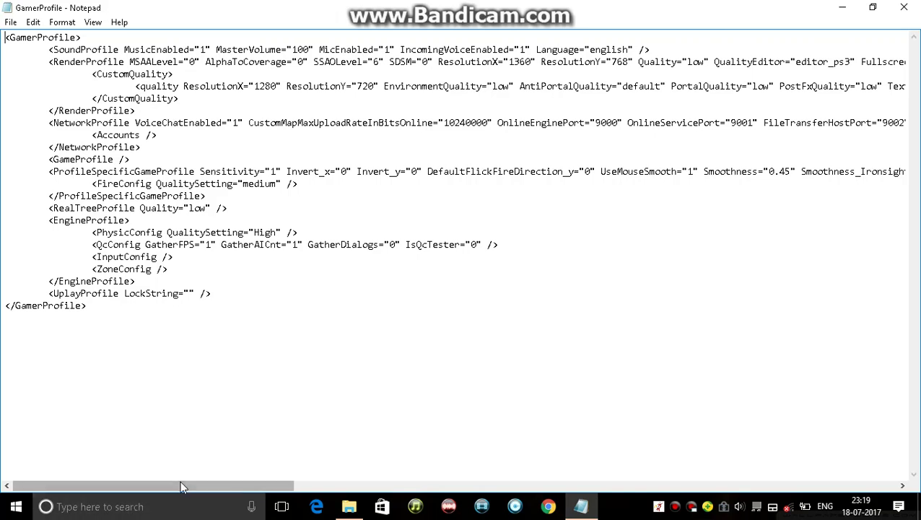
left_click(329, 482)
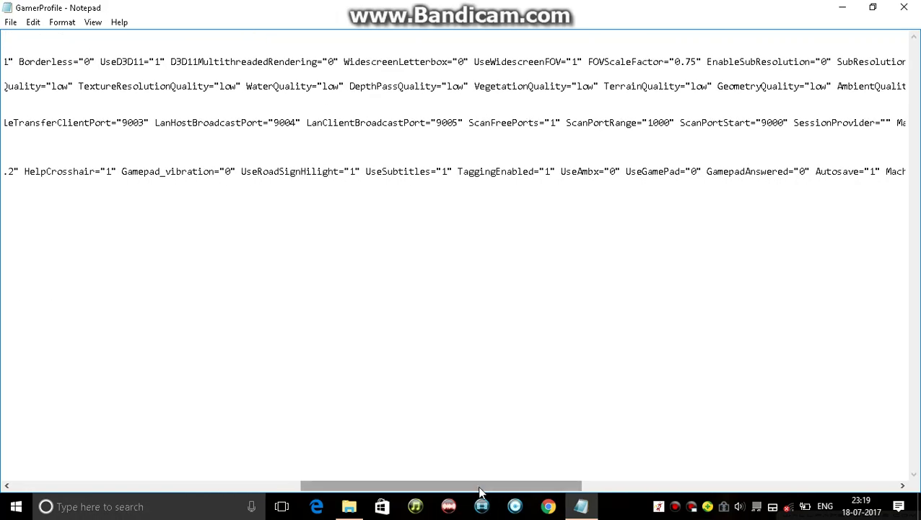
mouse_move(476, 488)
left_mouse_down()
mouse_move(220, 470)
mouse_move(185, 382)
left_mouse_up()
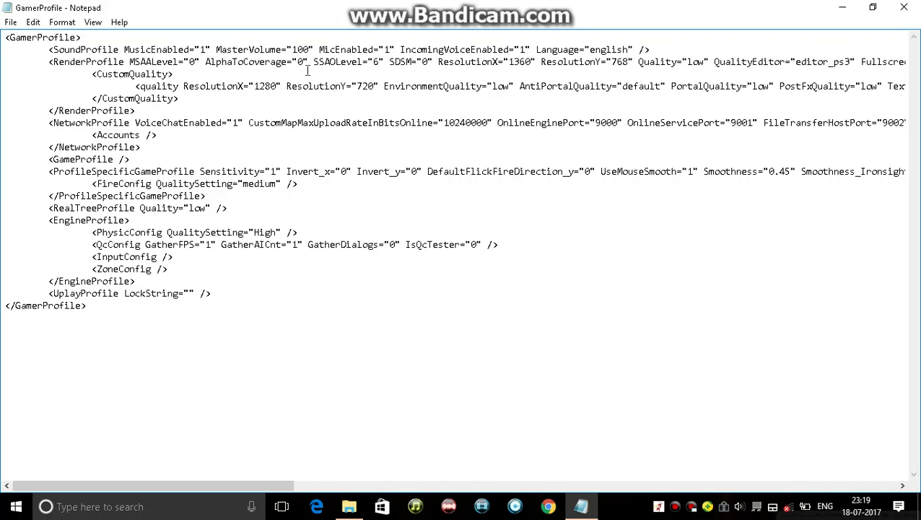
Step: Change SSAOLevel from "6" to "0"
left_click_drag(312, 61, 385, 66)
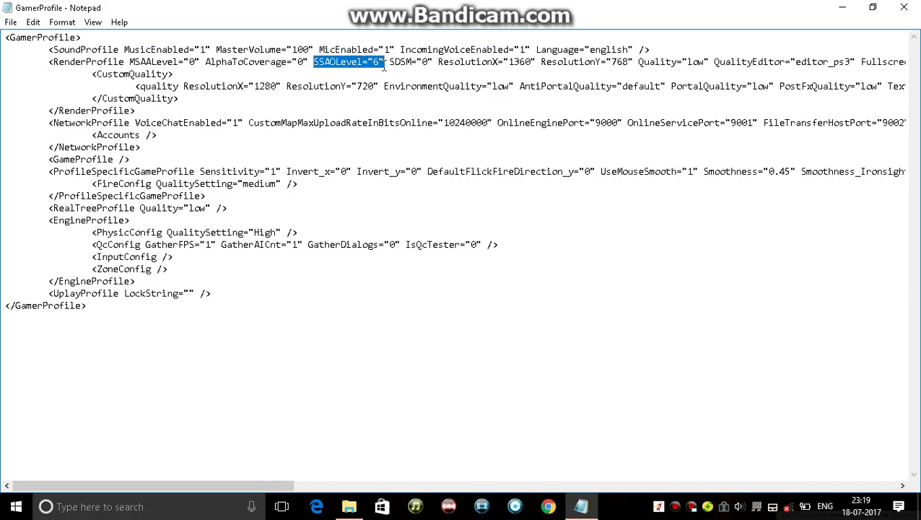
left_click(377, 62)
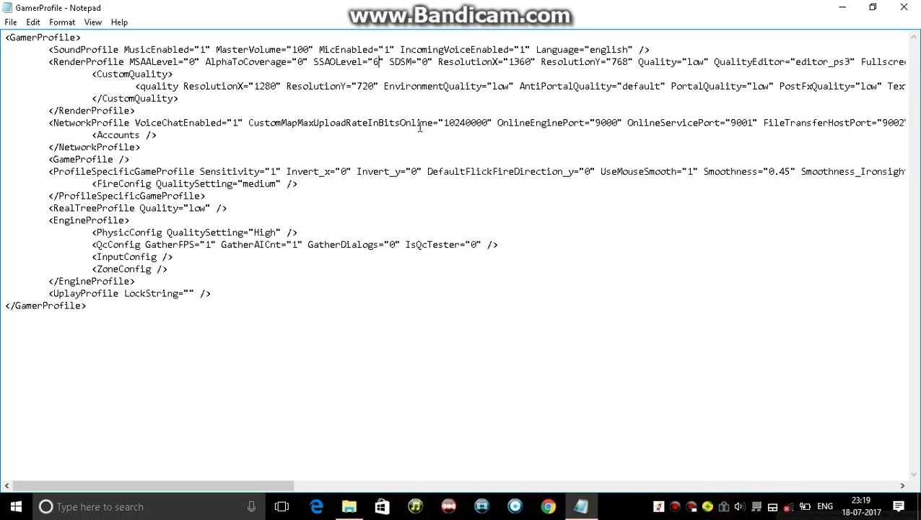
key("BackSpace")
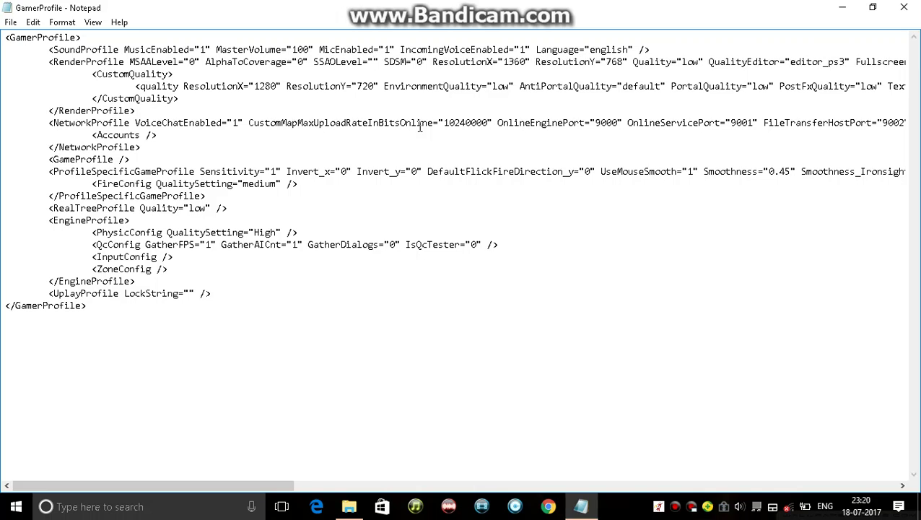
type("0")
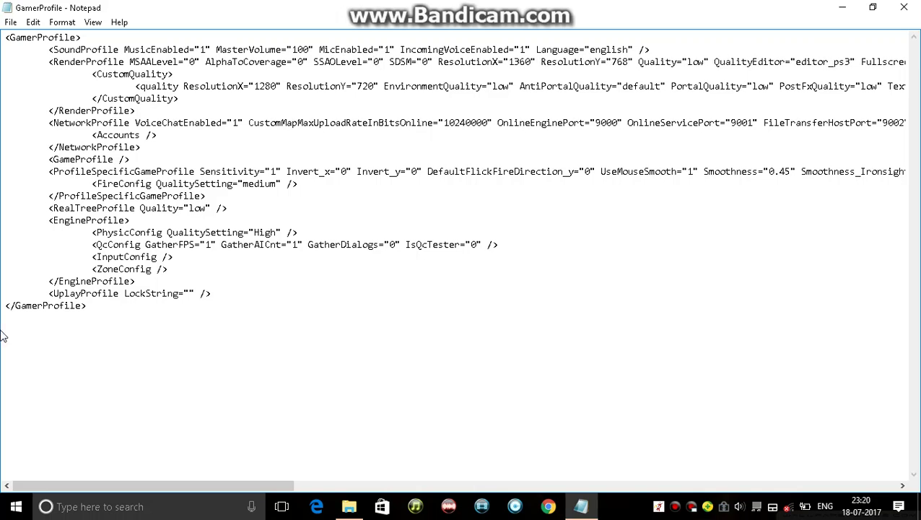
Step: Farther right on the line, change DisableMip0Loading from "0" to "1"
left_click_drag(151, 487, 668, 440)
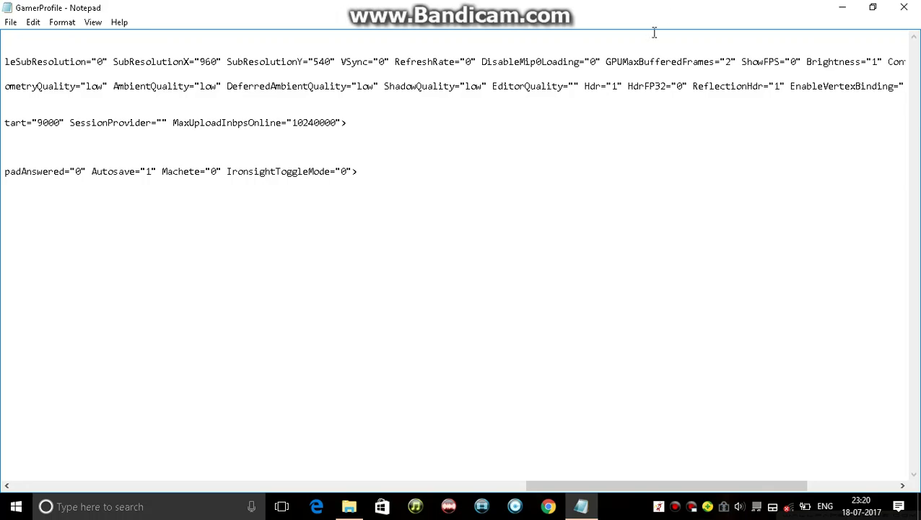
left_click_drag(482, 60, 574, 61)
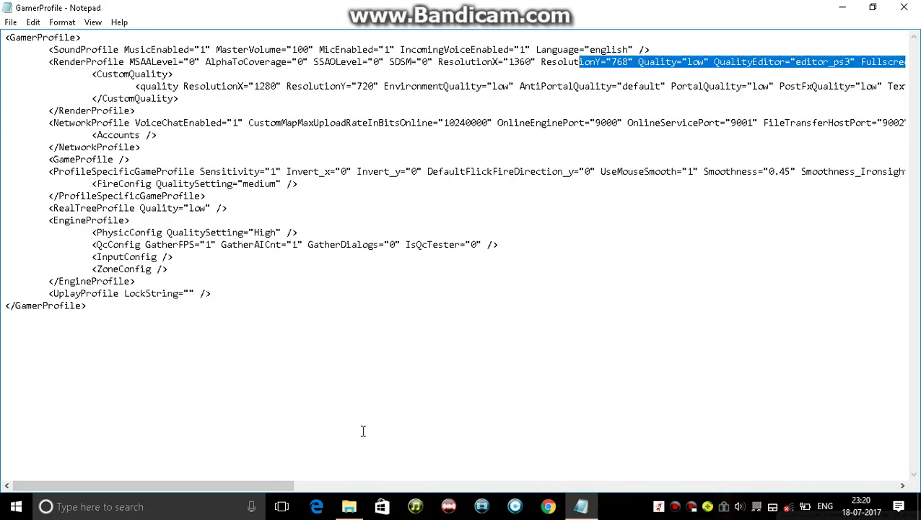
mouse_move(231, 483)
left_mouse_down()
mouse_move(681, 446)
mouse_move(855, 444)
mouse_move(804, 431)
mouse_move(769, 396)
left_mouse_up()
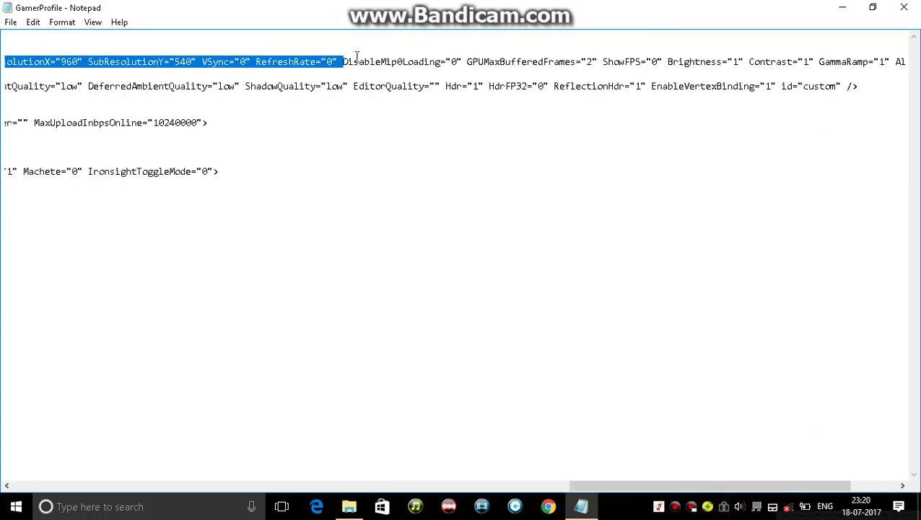
left_click_drag(345, 63, 440, 63)
left_click(447, 61)
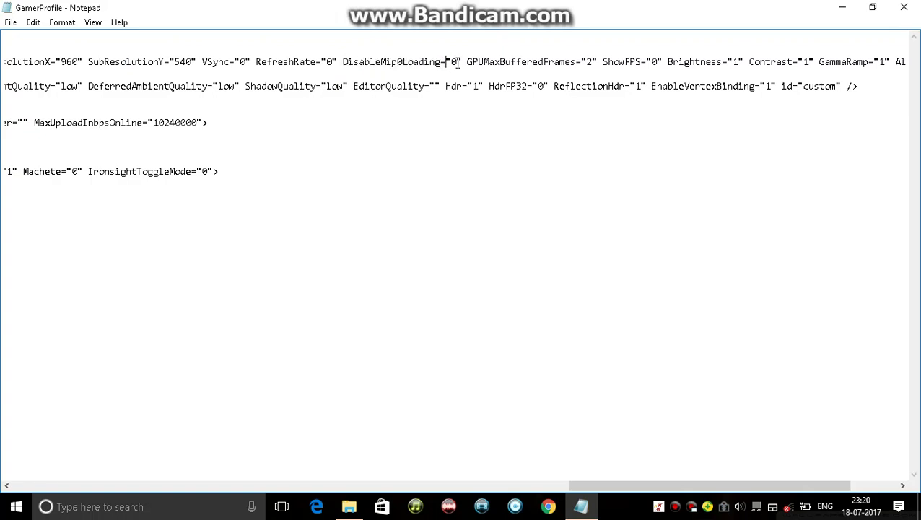
left_click(456, 62)
key("BackSpace")
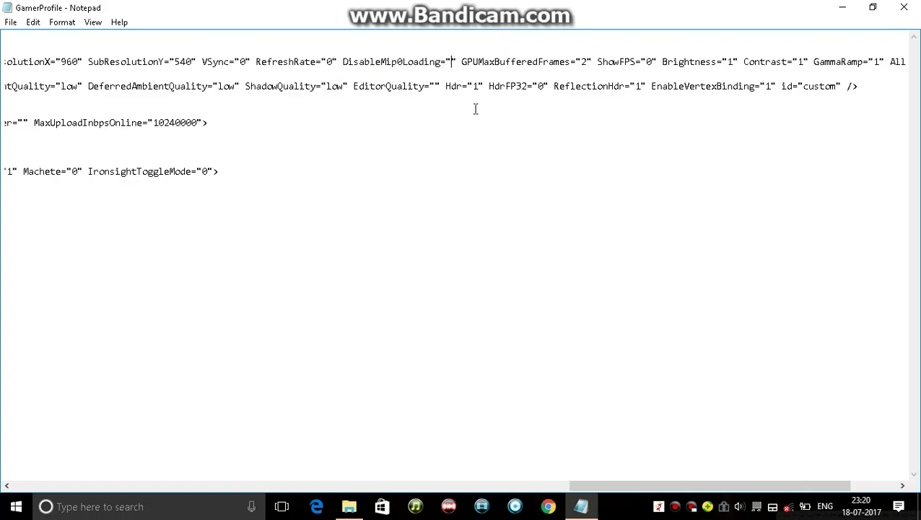
type("1")
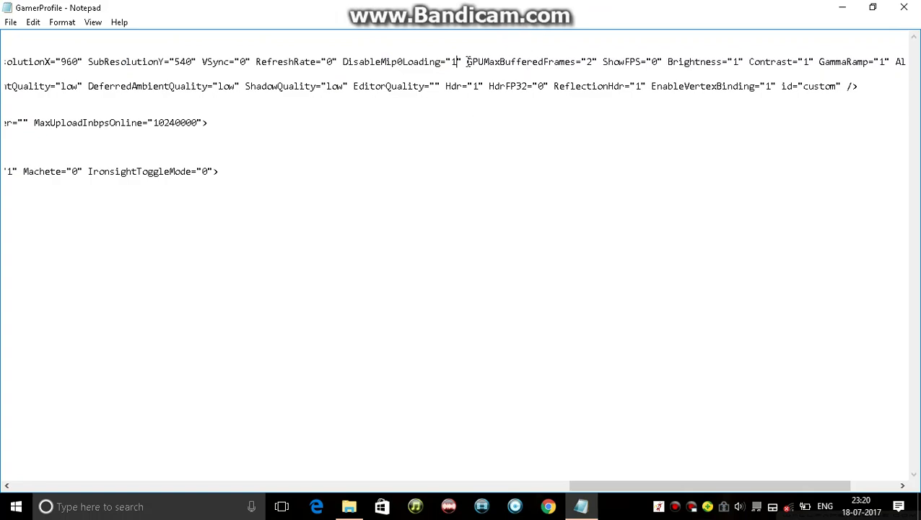
mouse_move(468, 62)
left_mouse_down()
mouse_move(597, 62)
mouse_move(587, 63)
left_mouse_up()
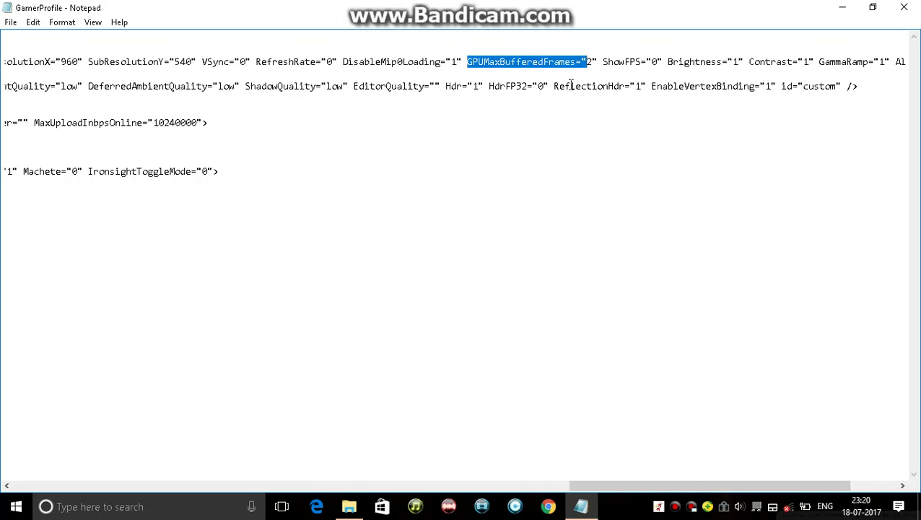
left_click(356, 103)
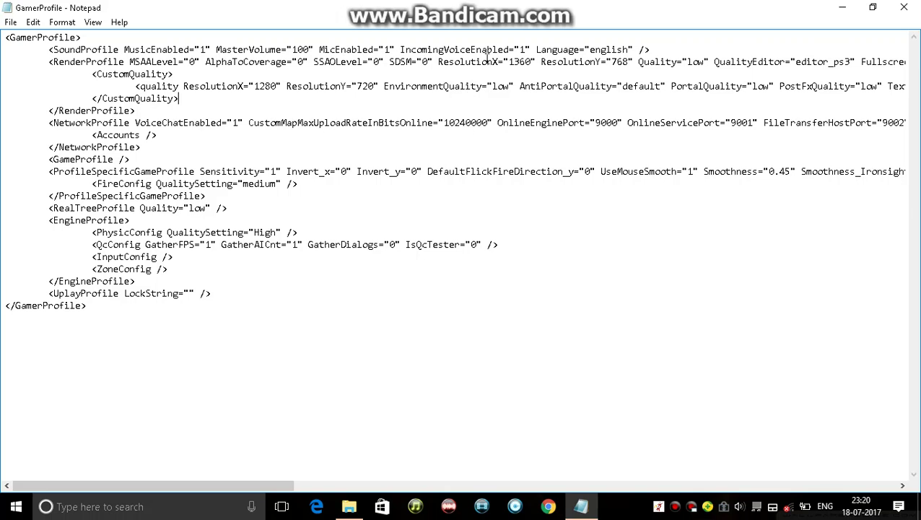
Step: Replace AntiPortalQuality="default" with "low", next to PortalQuality="low" on the quality line
left_click(671, 86)
left_click_drag(687, 86, 773, 86)
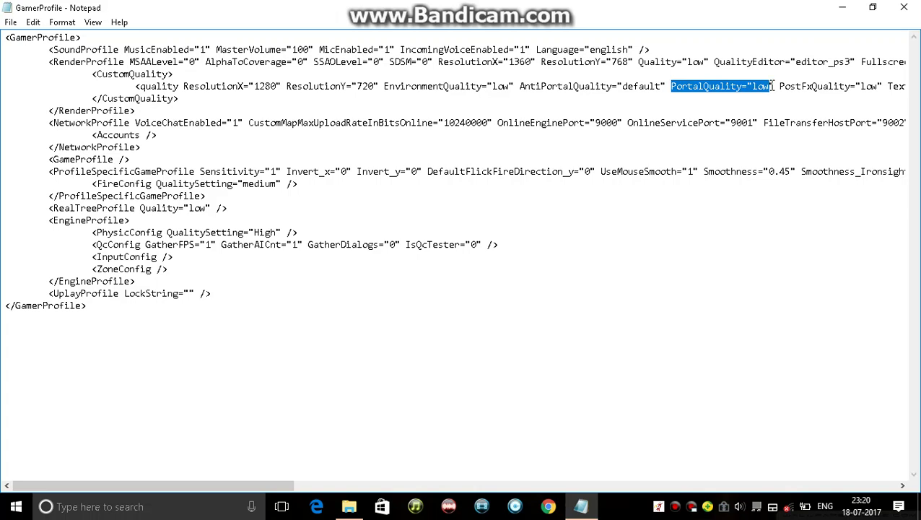
left_click_drag(519, 86, 665, 87)
left_click(658, 86)
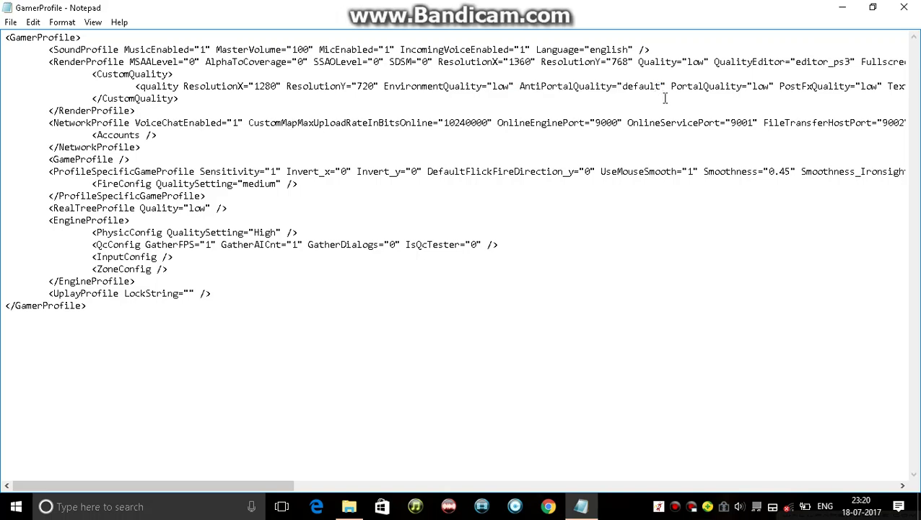
key("BackSpace")
key("BackSpace")
key("BackSpace")
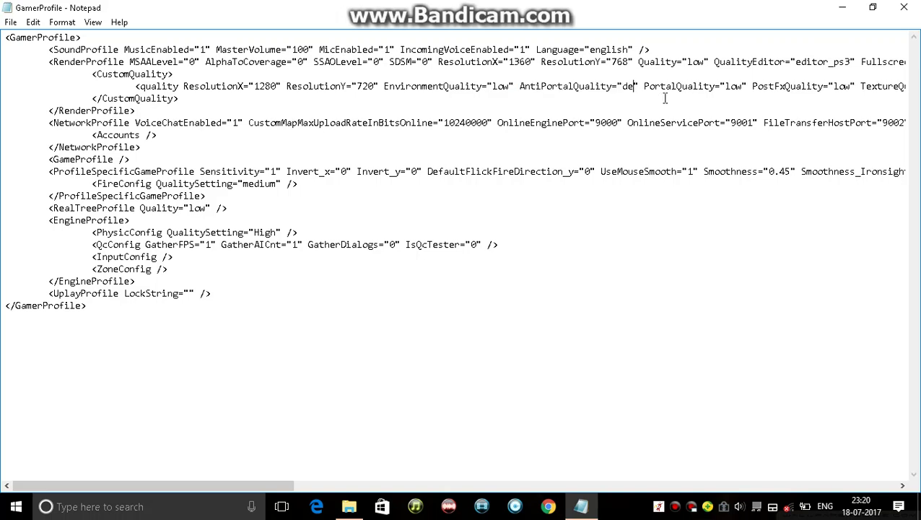
type("low")
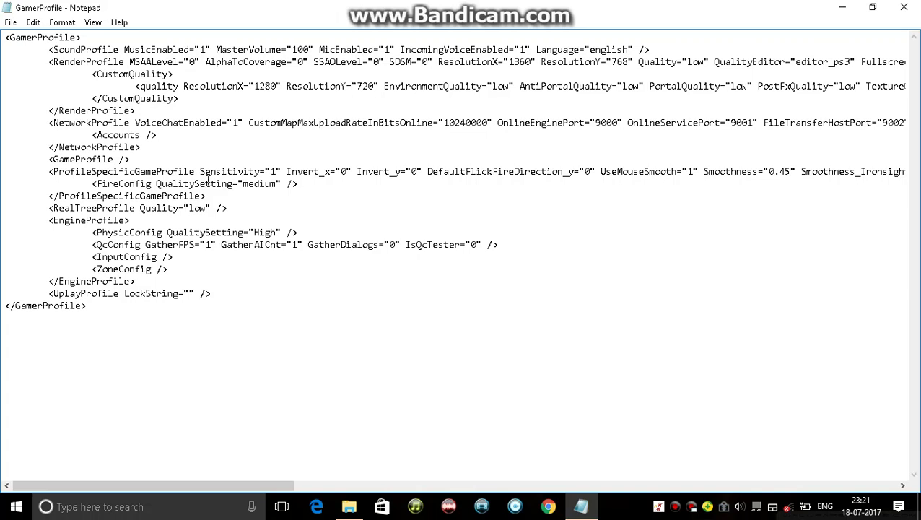
Step: Change the FireConfig QualitySetting from "medium" to "low"
left_click(276, 232)
left_click(272, 184)
key("BackSpace")
key("BackSpace")
key("BackSpace")
type("low")
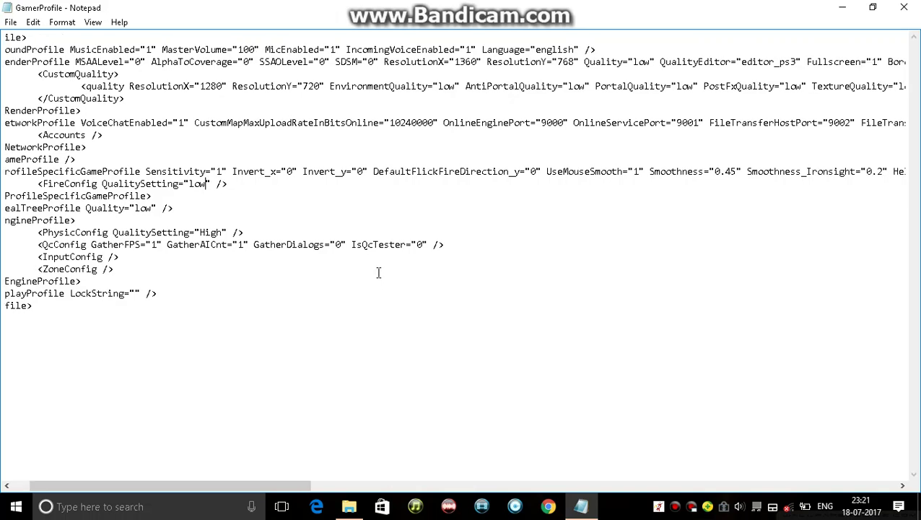
Step: Change GPUMaxBufferedFrames from "2" to "5"
scroll(377, 267, "right", 10)
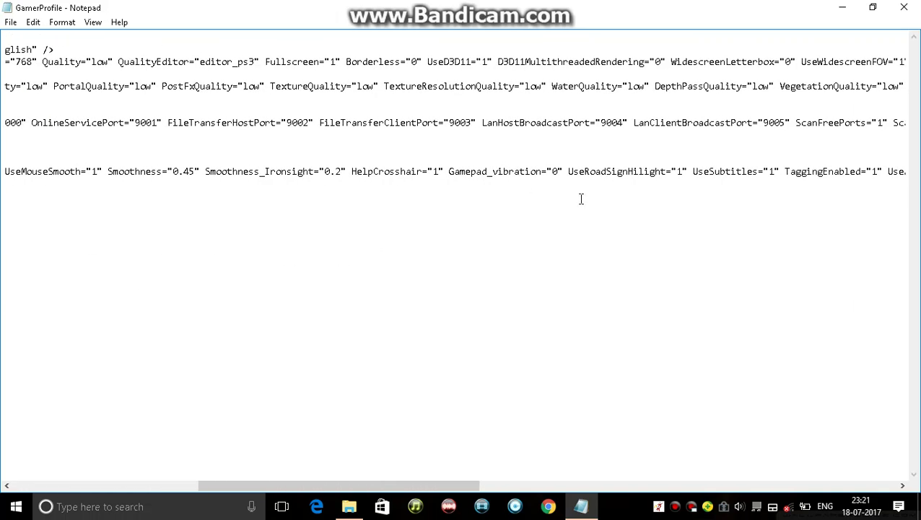
scroll(581, 199, "right", 5)
scroll(690, 163, "right", 2)
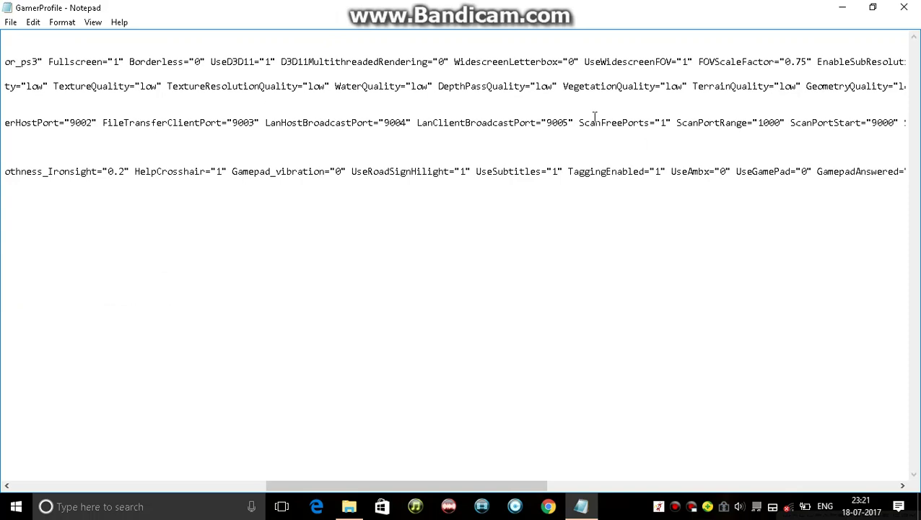
scroll(590, 123, "right", 5)
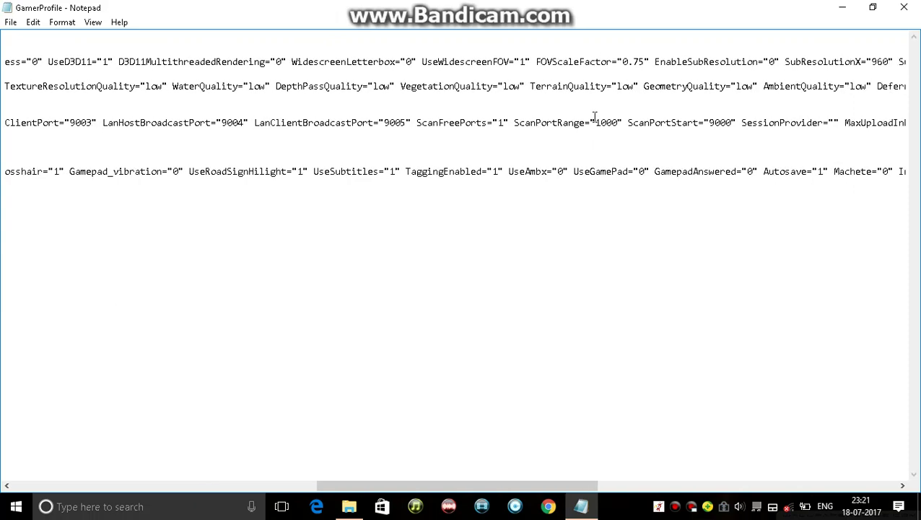
scroll(594, 116, "right", 10)
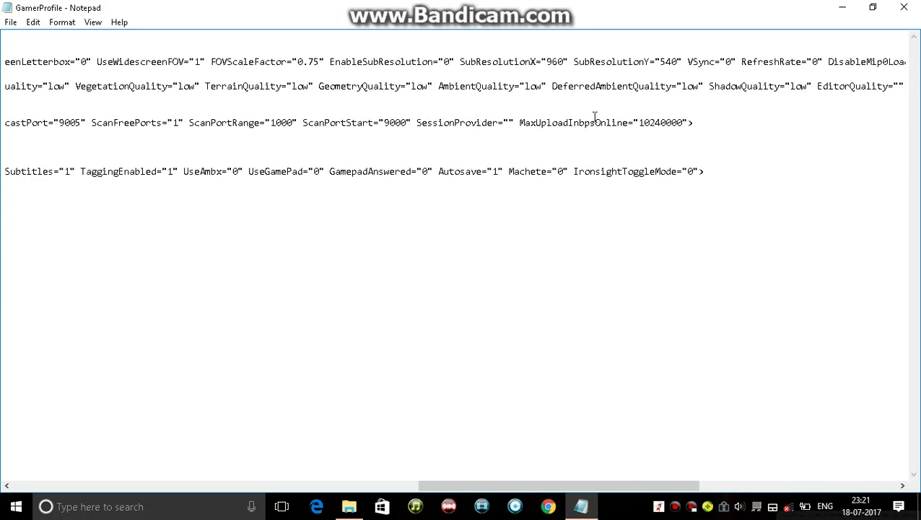
scroll(595, 116, "right", 5)
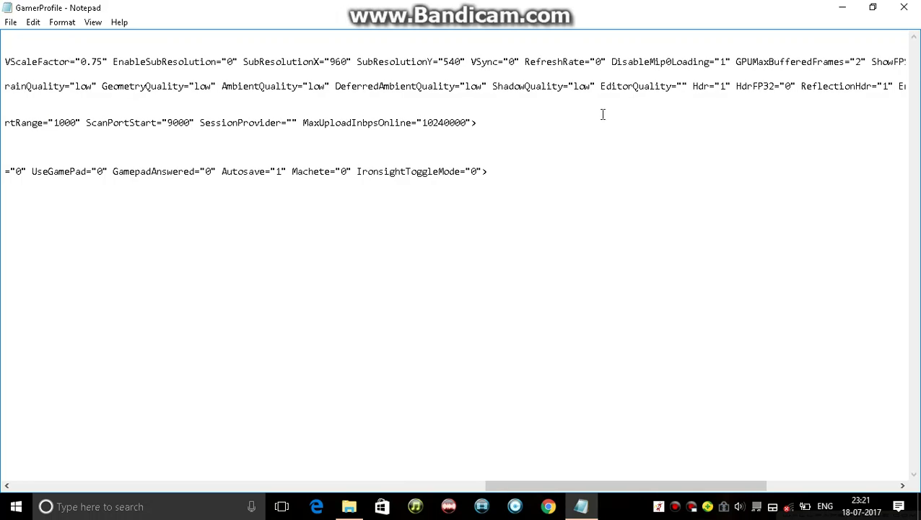
scroll(608, 108, "right", 12)
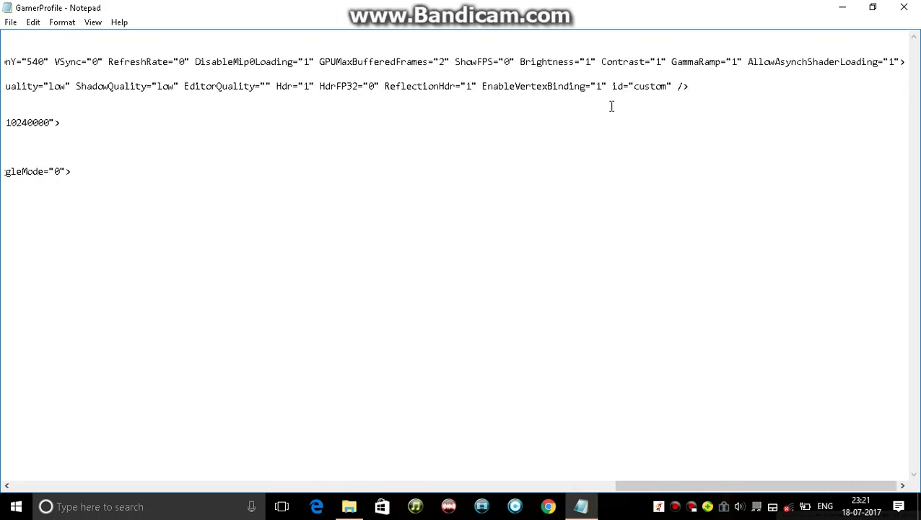
scroll(615, 105, "left", 14)
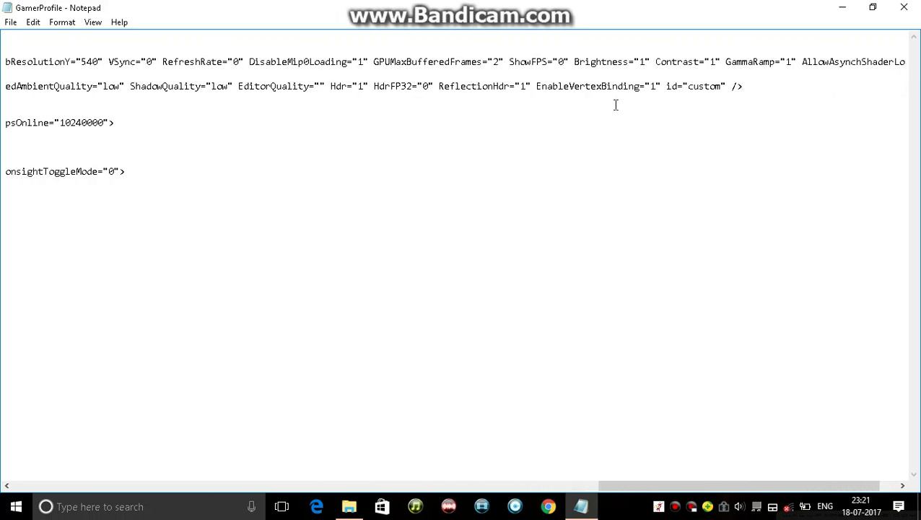
scroll(615, 104, "right", 6)
scroll(615, 105, "right", 3)
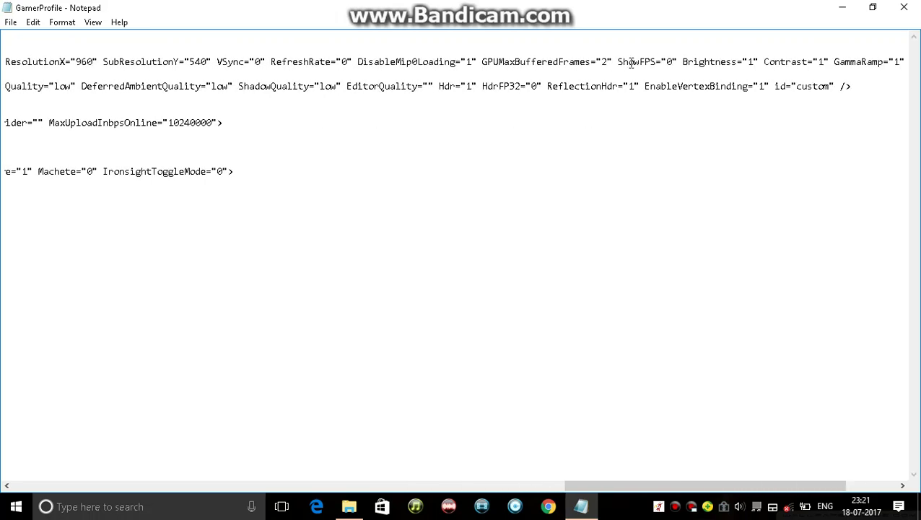
left_click(606, 63)
key("BackSpace")
type("5")
scroll(503, 137, "left", 10)
scroll(503, 137, "left", 8)
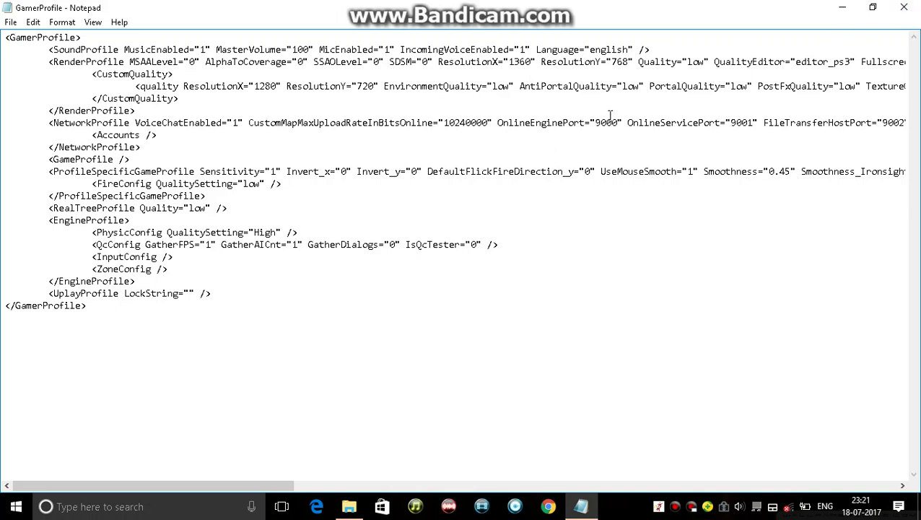
Step: Close Notepad, saving the changes to GamerProfile.xml
left_click(911, 6)
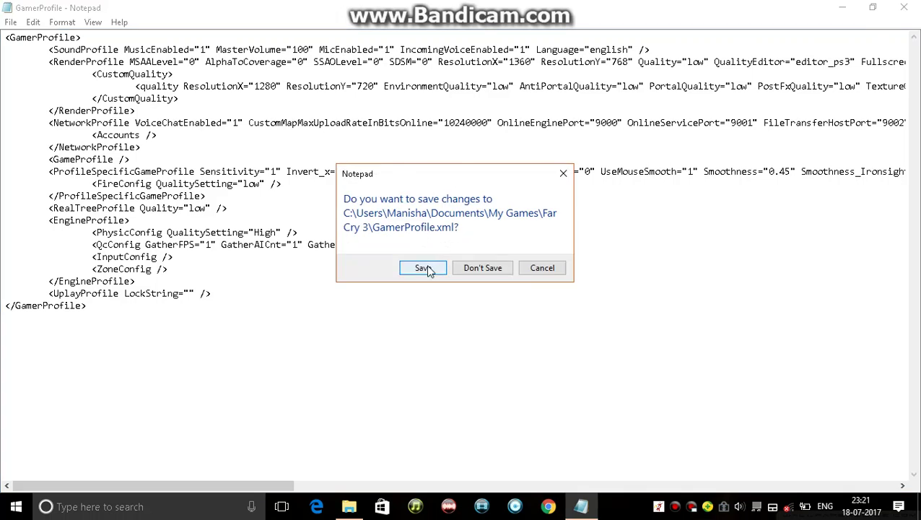
left_click(426, 270)
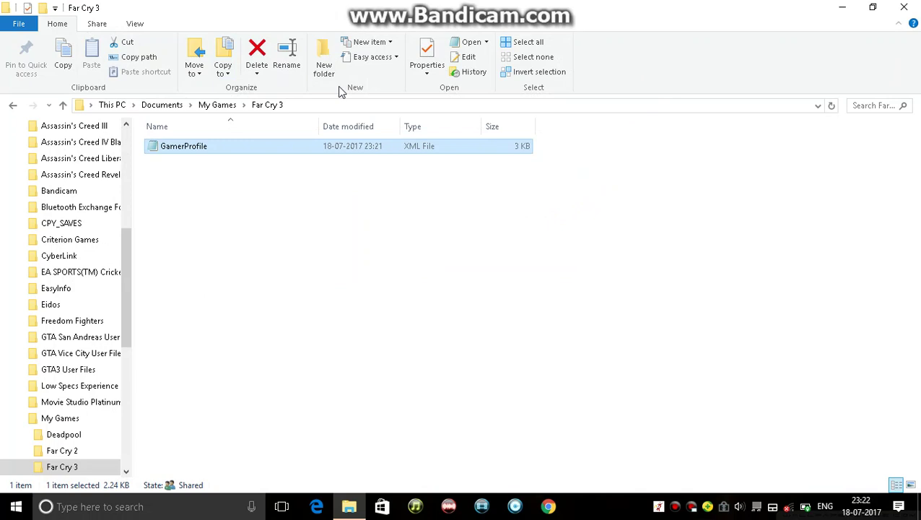
Step: Close the Far Cry 3 Explorer window and refresh the desktop
left_click(914, 9)
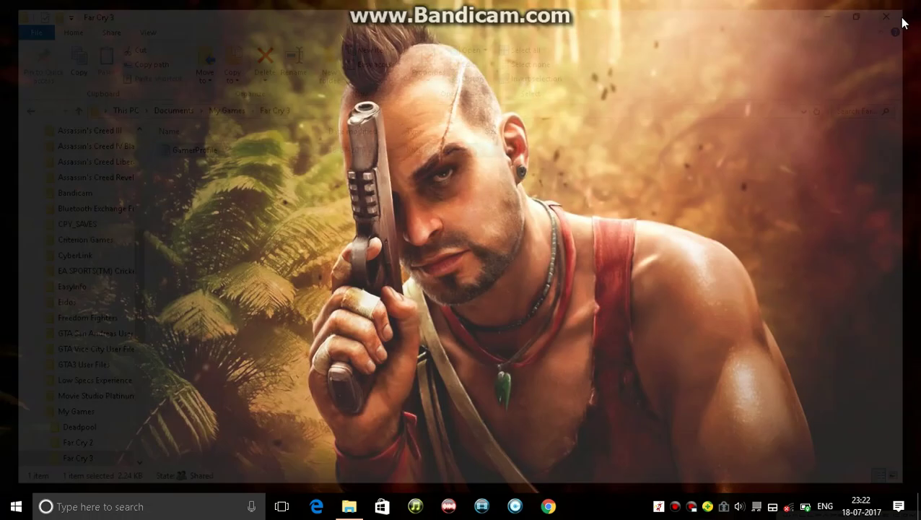
right_click(424, 226)
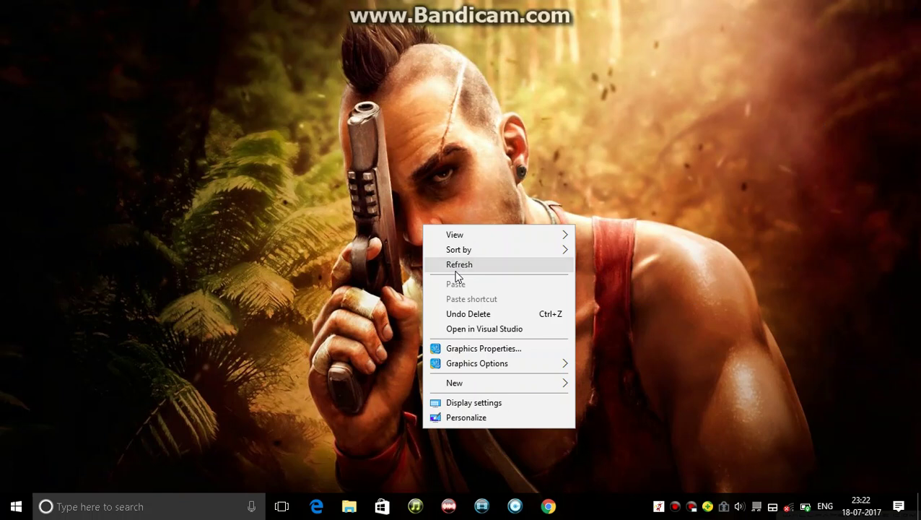
left_click(456, 272)
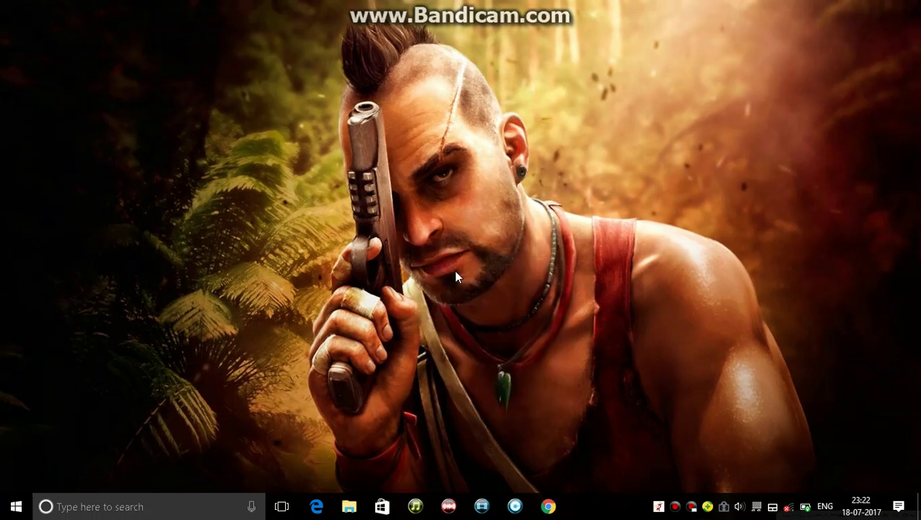